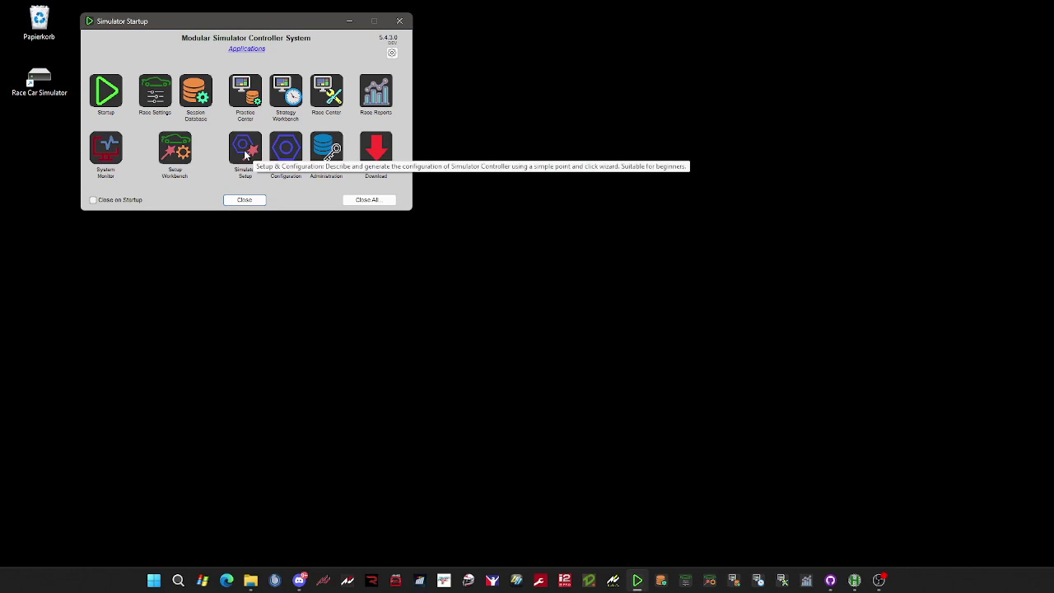
Step: Start Simulator Setup and advance through the assistant with the Basic setup method to the Basic Configuration page
{"action": "left_click", "coordinate": [246, 150]}
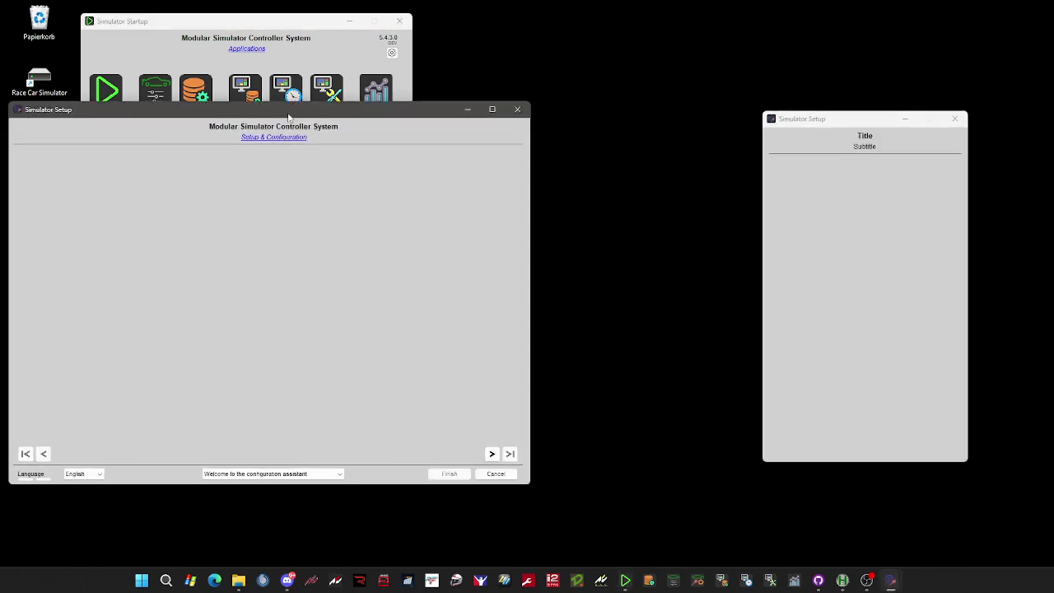
{"action": "left_click_drag", "start_coordinate": [288, 117], "coordinate": [442, 120]}
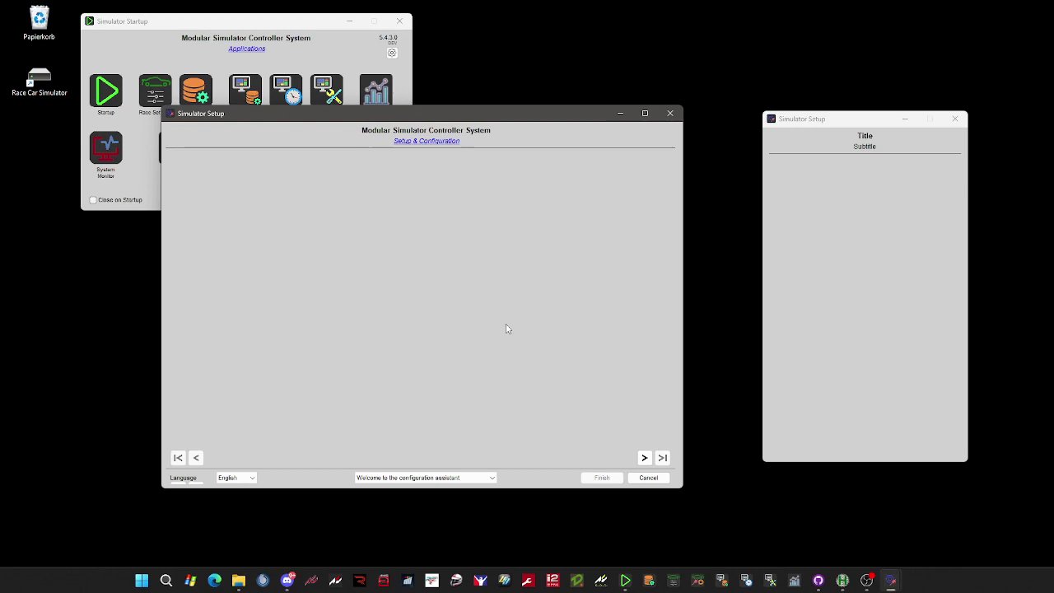
{"action": "left_click", "coordinate": [644, 458]}
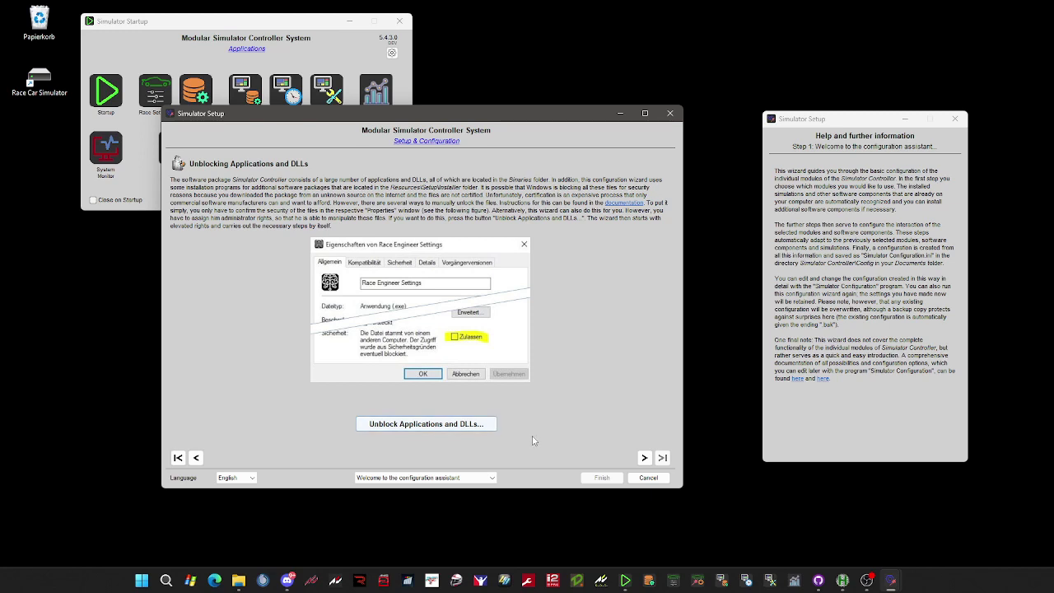
{"action": "left_click", "coordinate": [644, 458]}
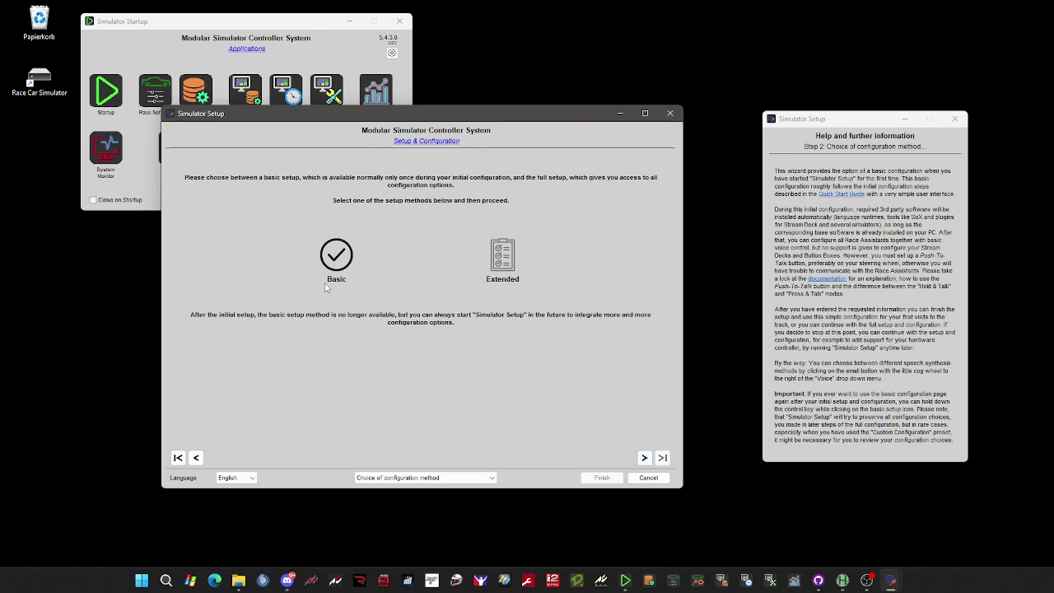
{"action": "left_click", "coordinate": [644, 458]}
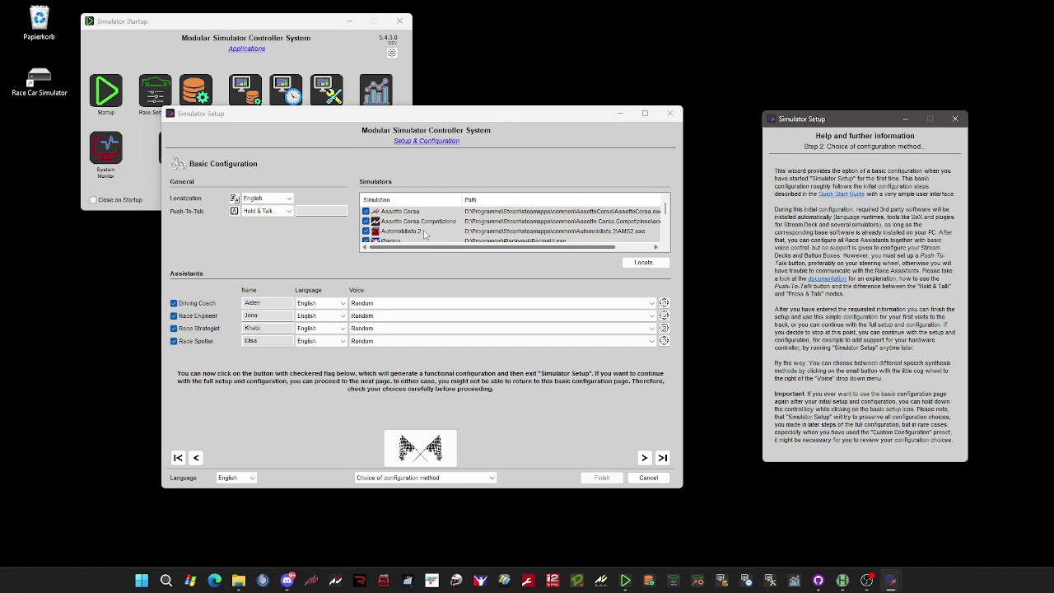
Step: Review the list of detected simulators and the languages offered for localization
{"action": "scroll", "coordinate": [420, 229], "scroll_direction": "down", "scroll_amount": 5}
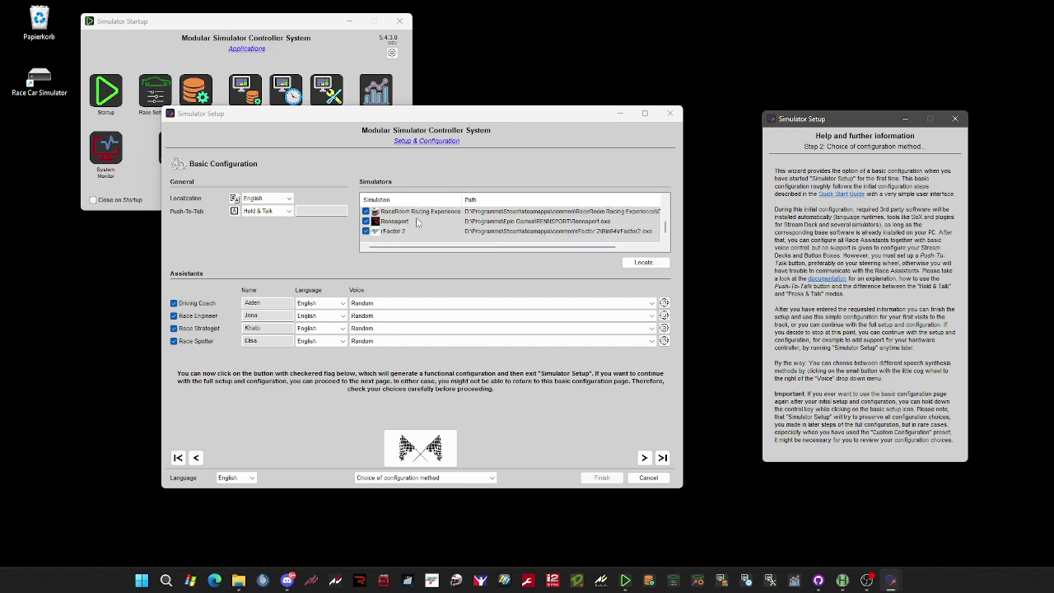
{"action": "scroll", "coordinate": [418, 222], "scroll_direction": "up", "scroll_amount": 2}
{"action": "scroll", "coordinate": [417, 222], "scroll_direction": "up", "scroll_amount": 3}
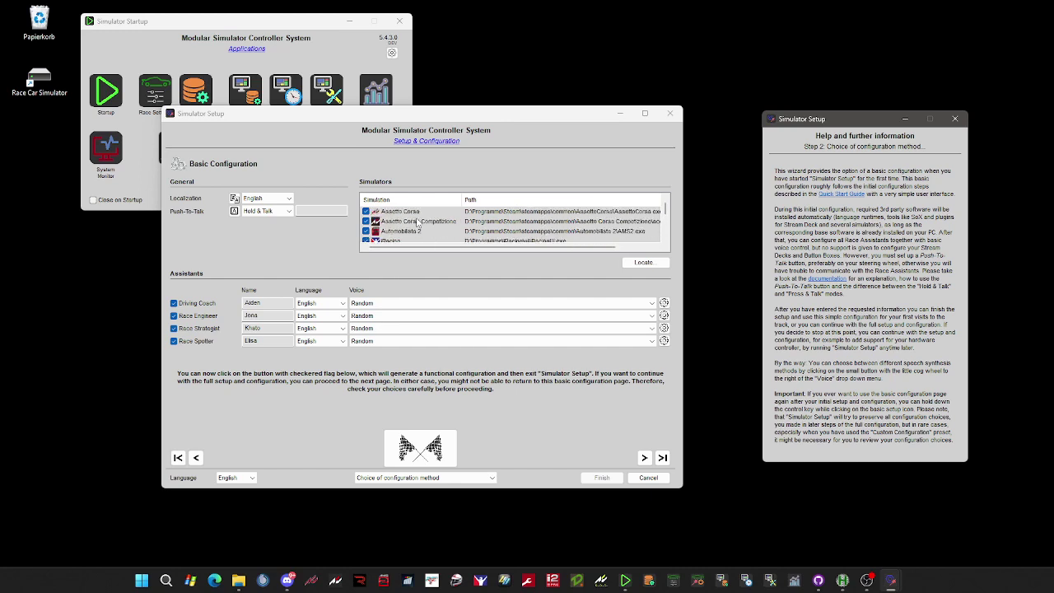
{"action": "left_click", "coordinate": [260, 200]}
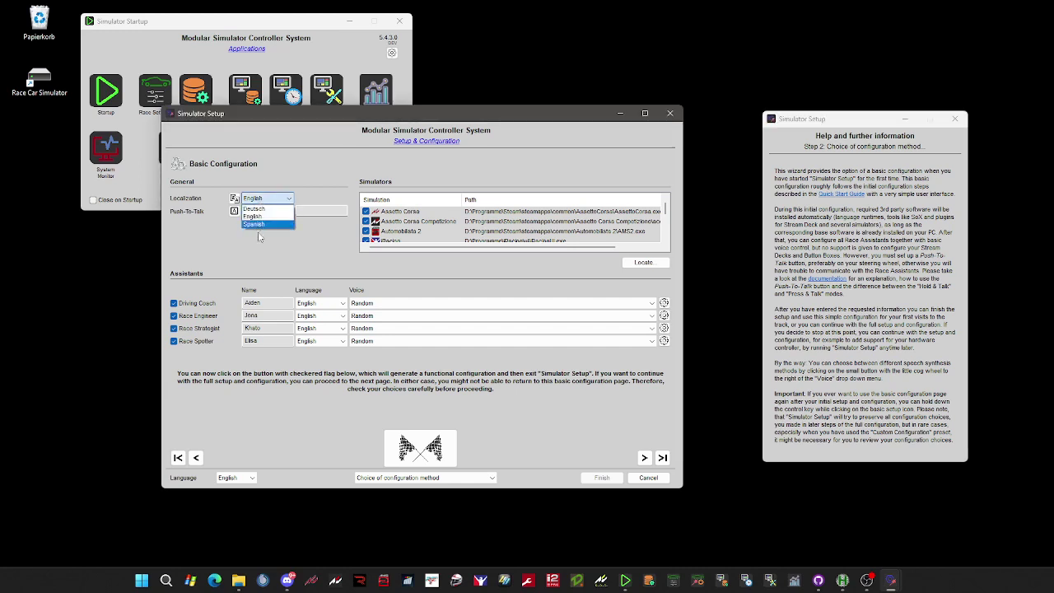
{"action": "left_click", "coordinate": [272, 231]}
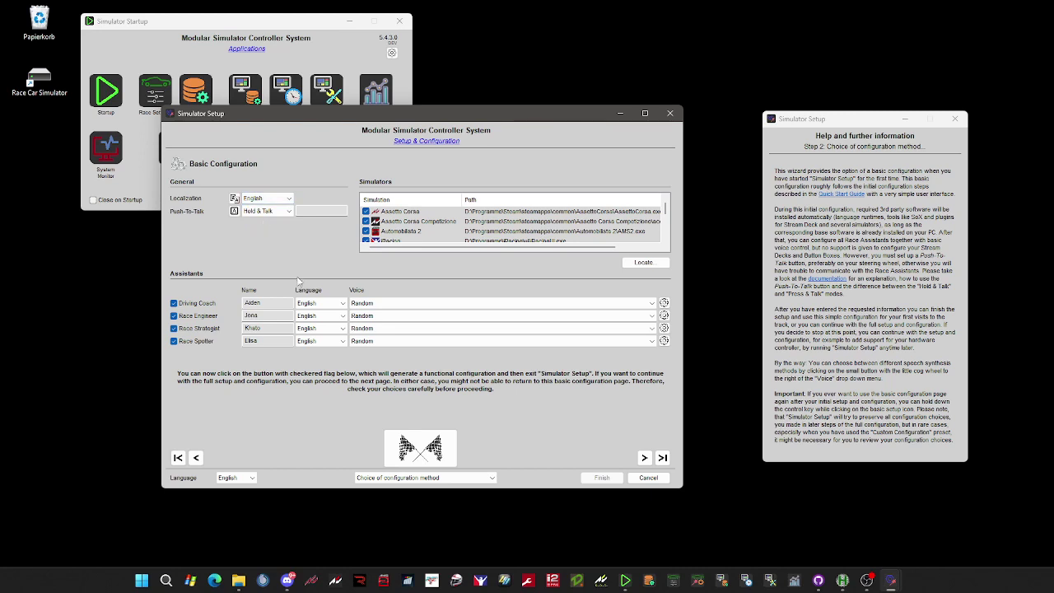
{"action": "left_click", "coordinate": [234, 199]}
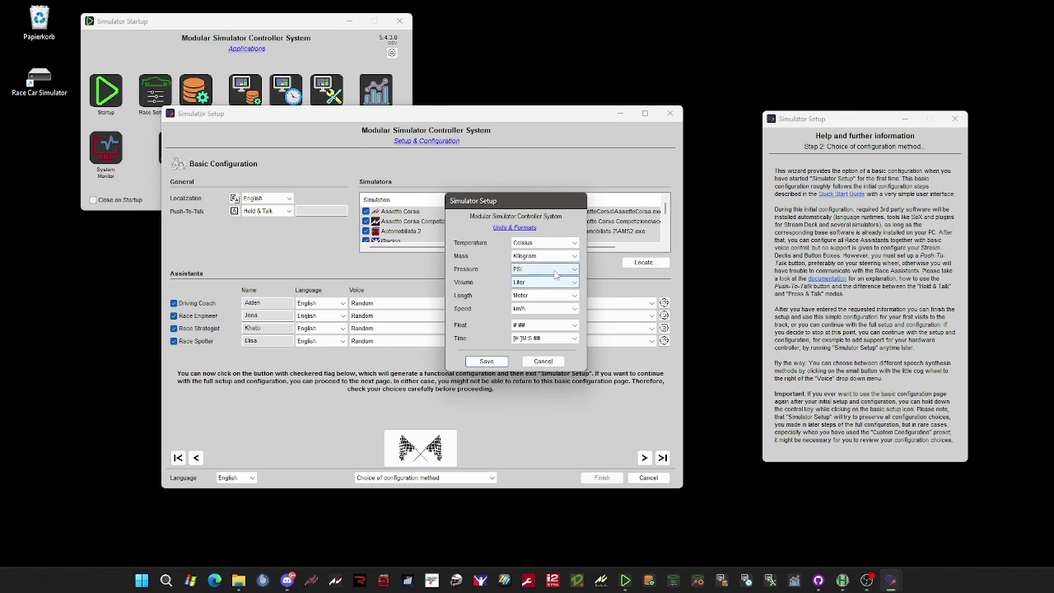
{"action": "left_click", "coordinate": [546, 243]}
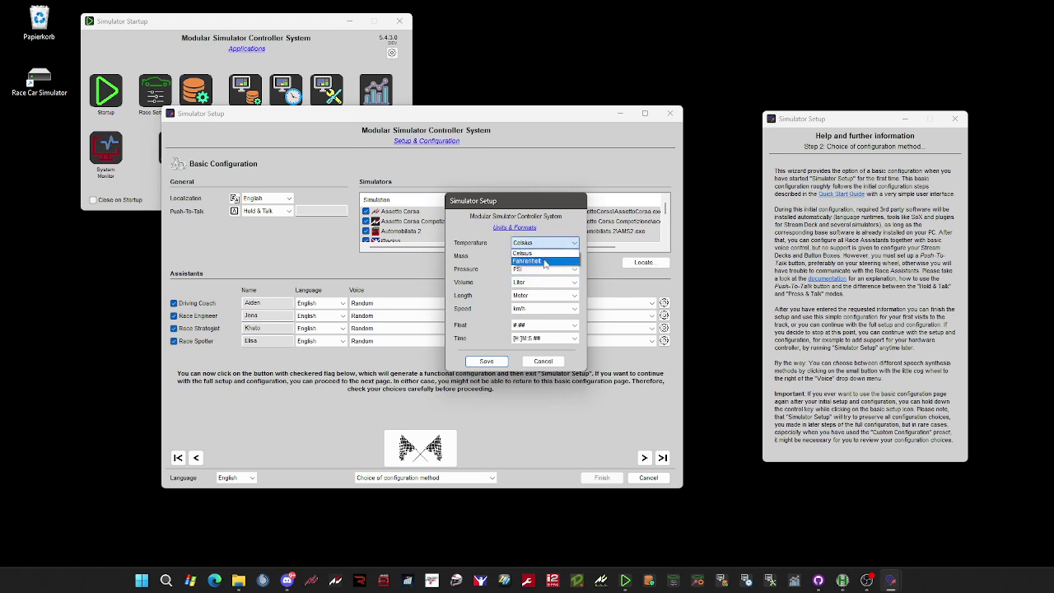
{"action": "left_click", "coordinate": [544, 262]}
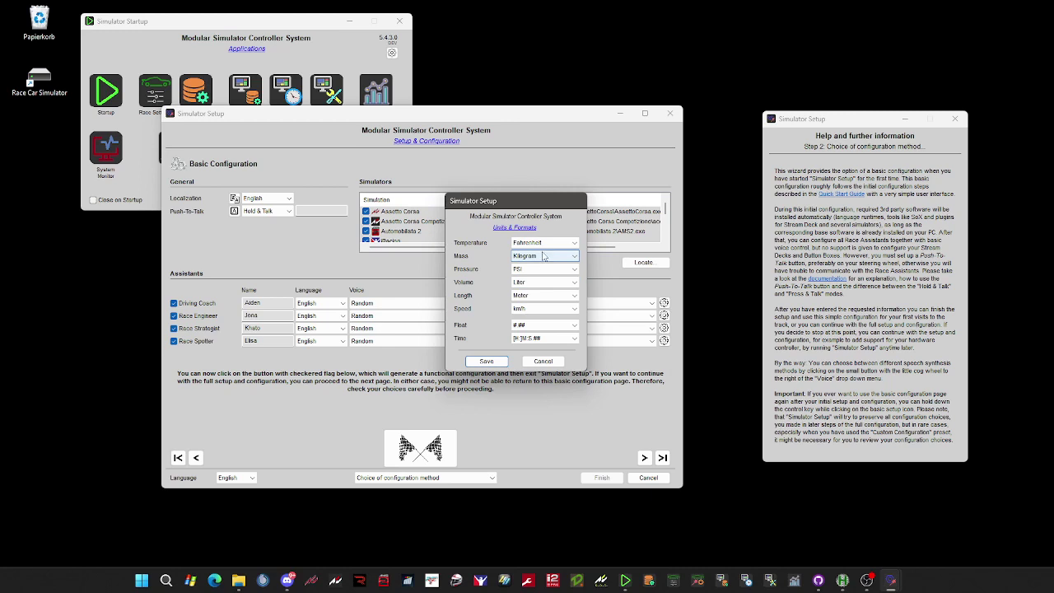
{"action": "left_click", "coordinate": [545, 245]}
{"action": "left_click", "coordinate": [540, 257]}
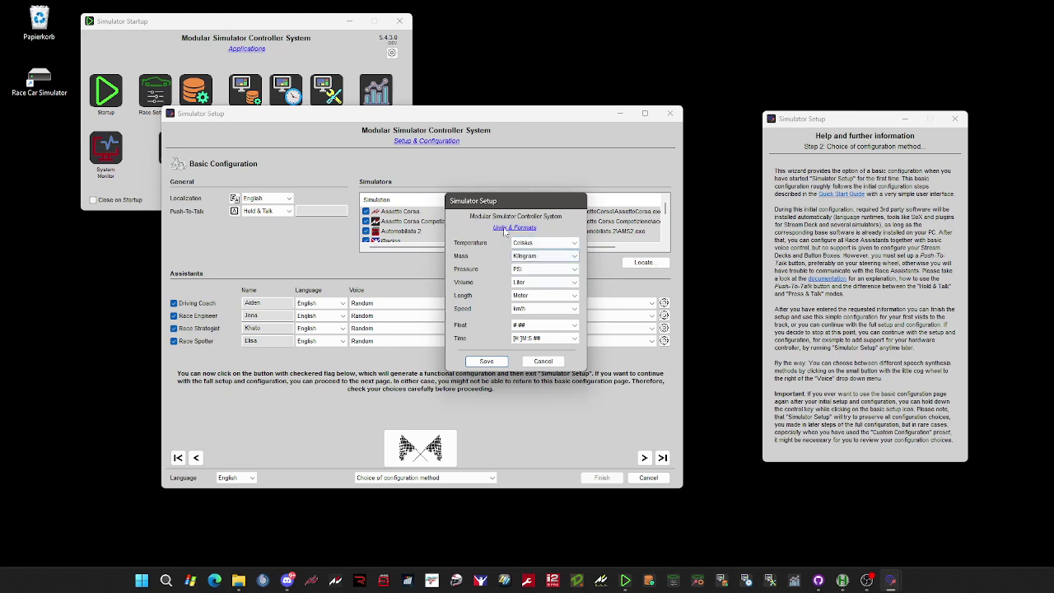
{"action": "left_click", "coordinate": [543, 362]}
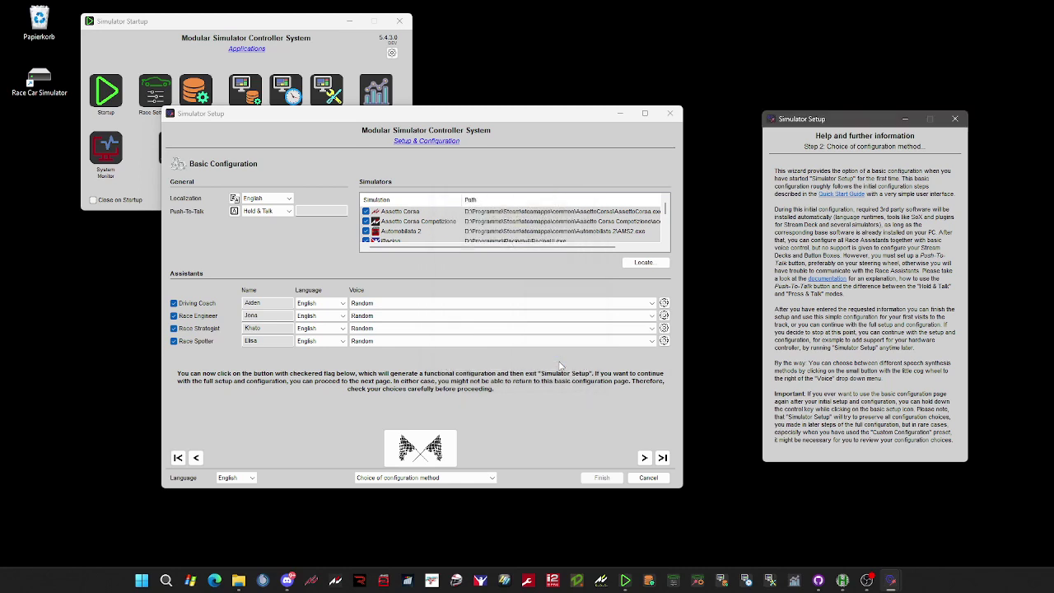
Step: Assign controller button 4Joy3 to Push-To-Talk and set its mode to Hold & Talk
{"action": "left_click", "coordinate": [234, 213]}
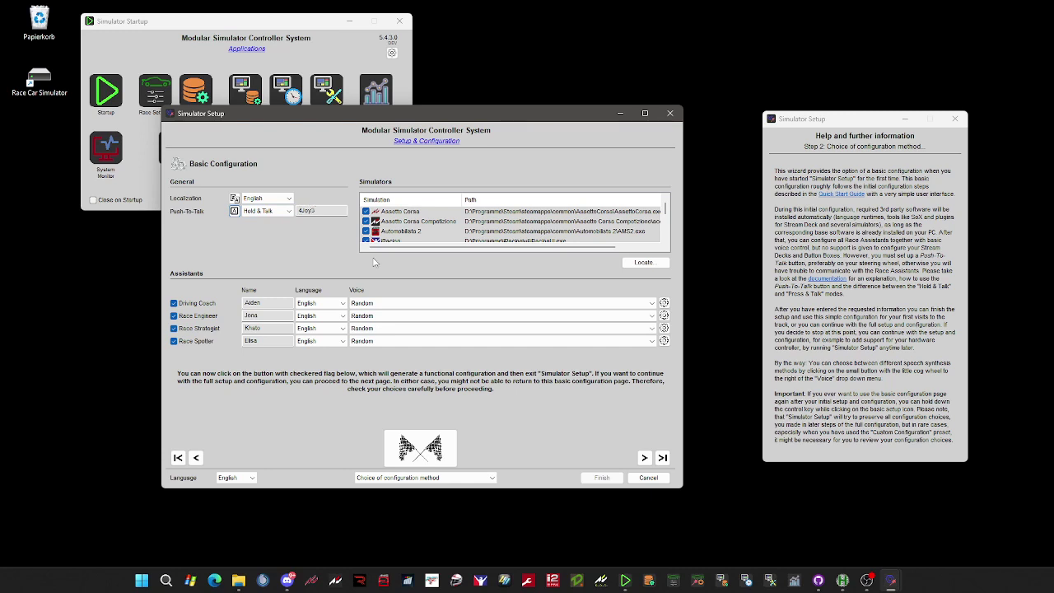
{"action": "left_click", "coordinate": [286, 216]}
{"action": "left_click", "coordinate": [276, 228]}
{"action": "left_click", "coordinate": [273, 212]}
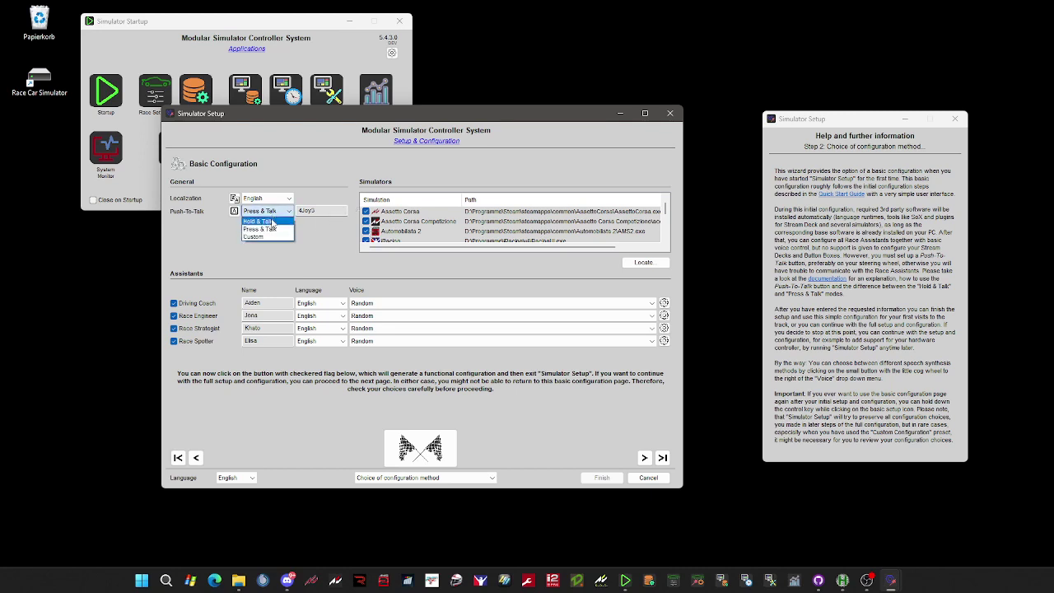
{"action": "left_click", "coordinate": [270, 221]}
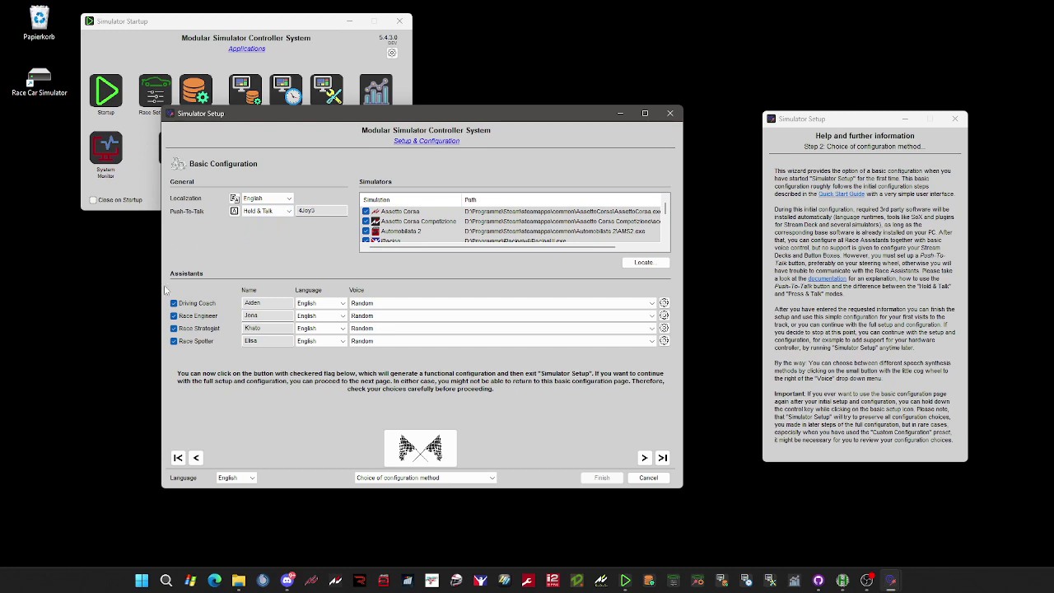
Step: Enter new names for the Driving Coach, Race Engineer, Race Strategist and Race Spotter assistants
{"action": "double_click", "coordinate": [257, 305]}
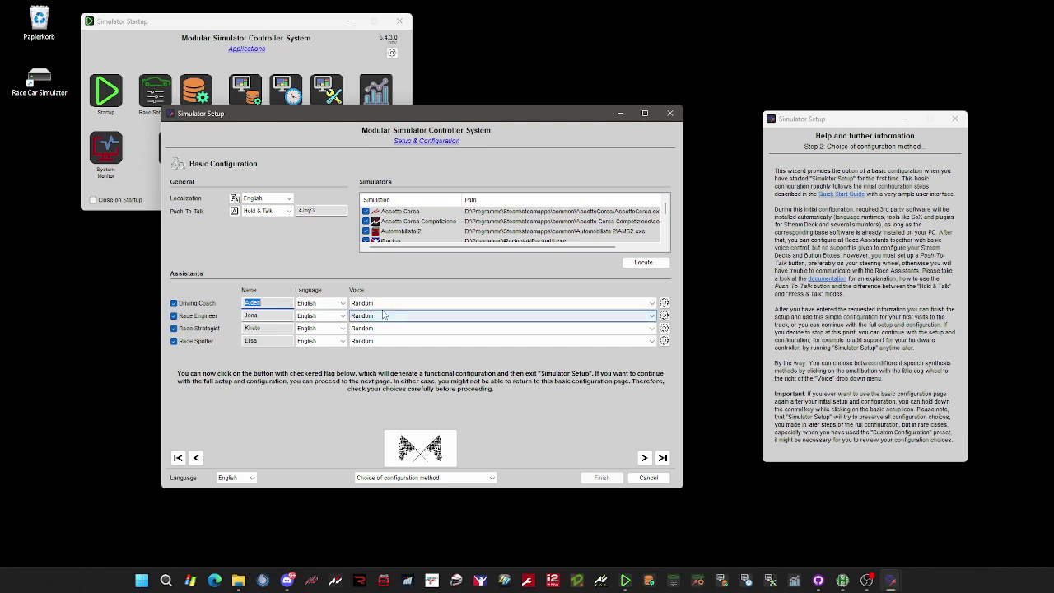
{"action": "type", "text": "T"}
{"action": "type", "text": "n"}
{"action": "double_click", "coordinate": [251, 315]}
{"action": "type", "text": "Tom"}
{"action": "double_click", "coordinate": [252, 328]}
{"action": "type", "text": "Andrew"}
{"action": "key", "text": "Tab"}
{"action": "key", "text": "Tab"}
{"action": "key", "text": "Tab"}
{"action": "key", "text": "Tab"}
{"action": "type", "text": "Marcel"}
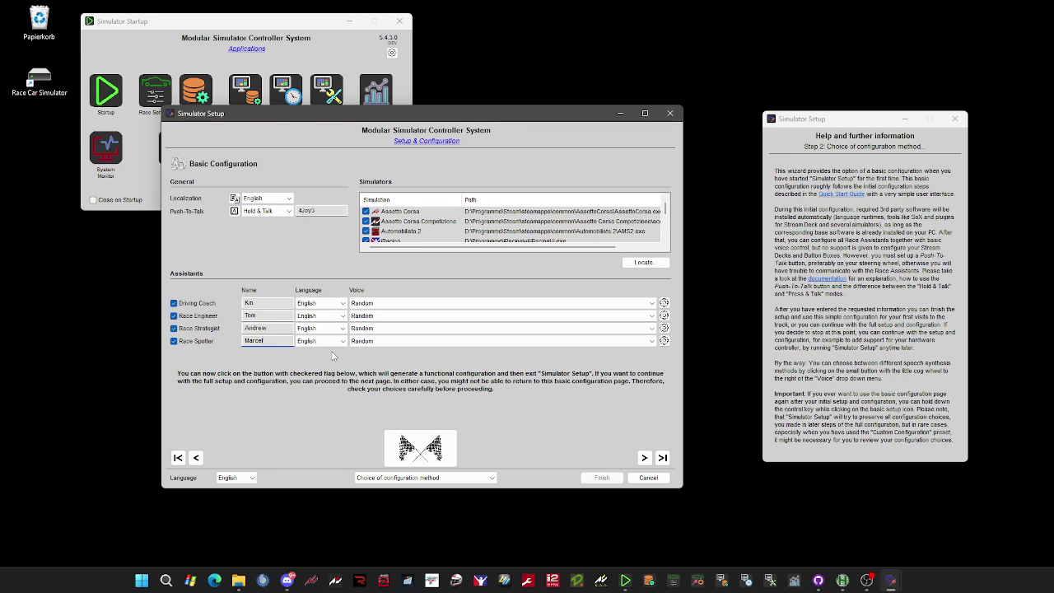
Step: Set the Driving Coach's language to Deutsch and its voice to Microsoft Katja (de-DE)
{"action": "left_click", "coordinate": [322, 303]}
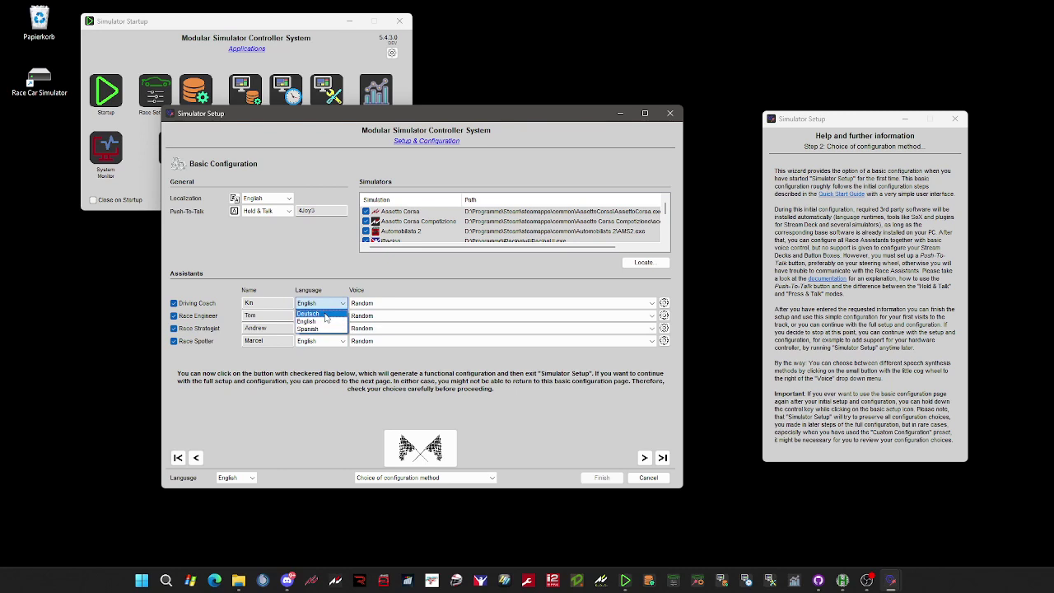
{"action": "left_click", "coordinate": [325, 314]}
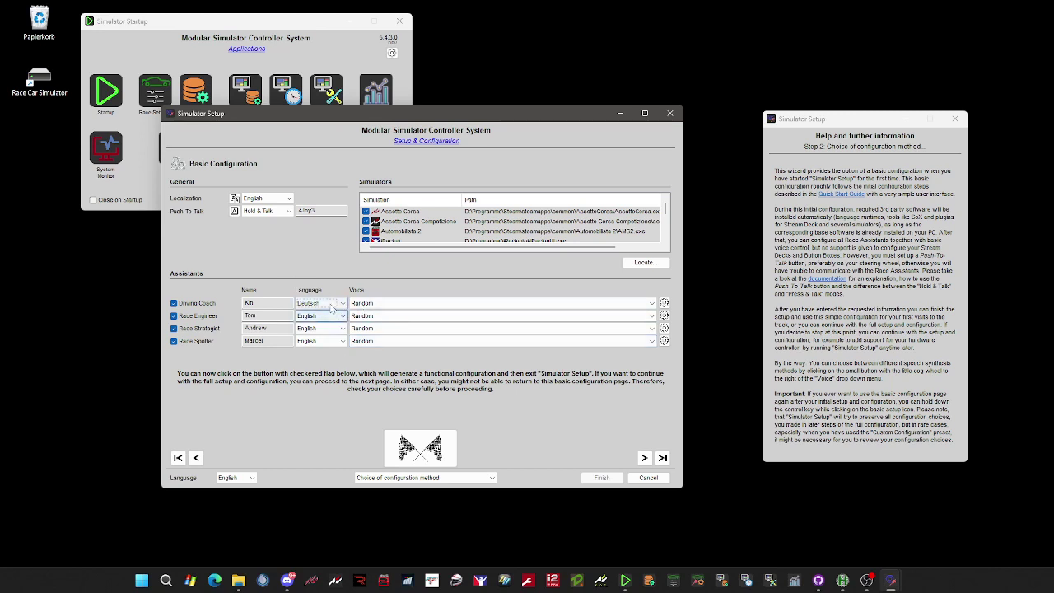
{"action": "left_click", "coordinate": [390, 304]}
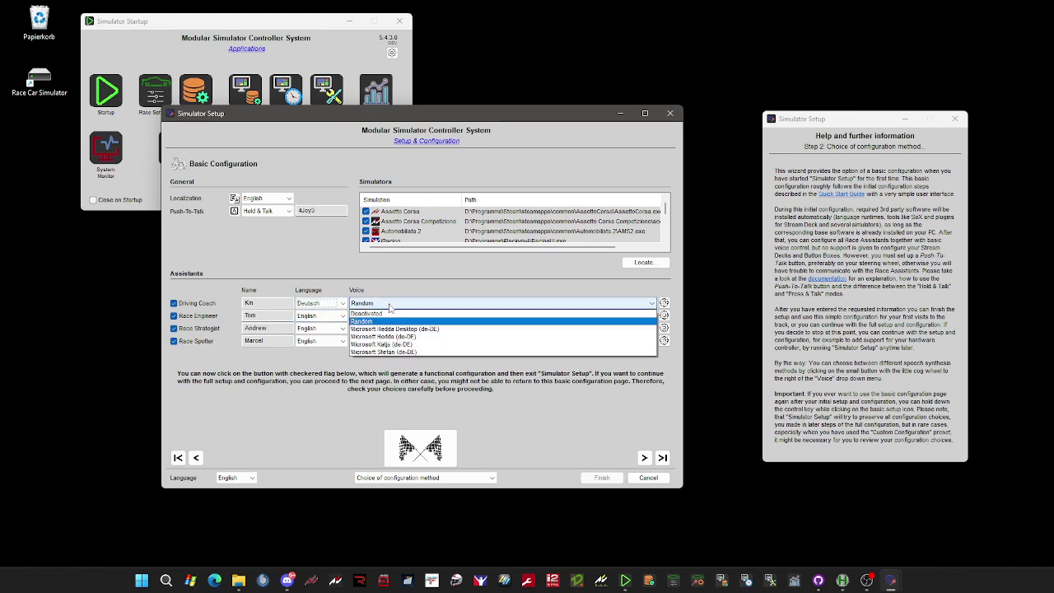
{"action": "left_click", "coordinate": [420, 347]}
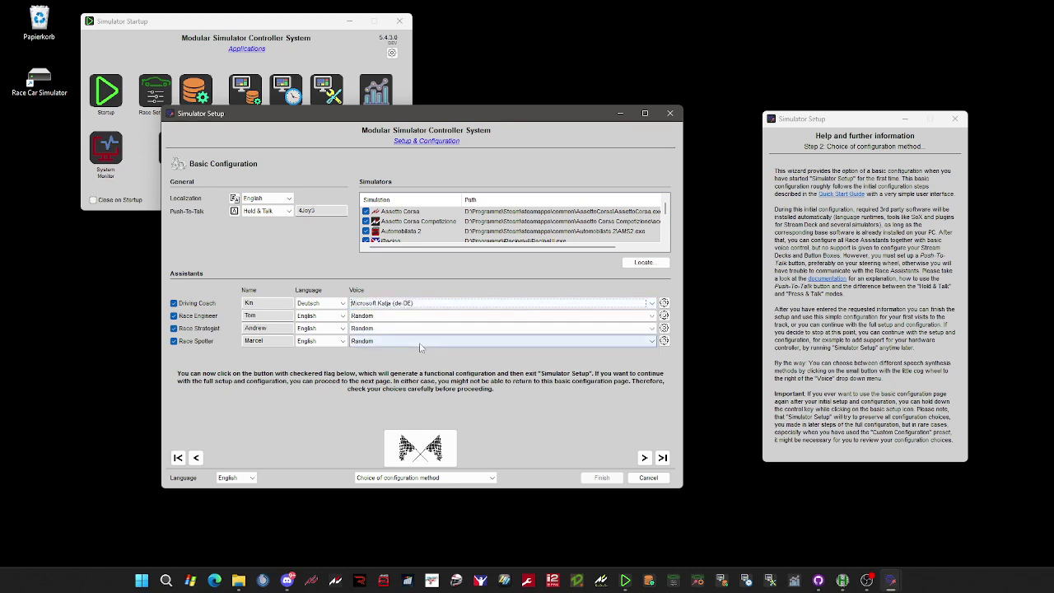
Step: Set the Race Engineer's voice to Microsoft David Desktop (en-US) and the Race Strategist's voice to Microsoft Mark (en-US)
{"action": "left_click", "coordinate": [383, 317]}
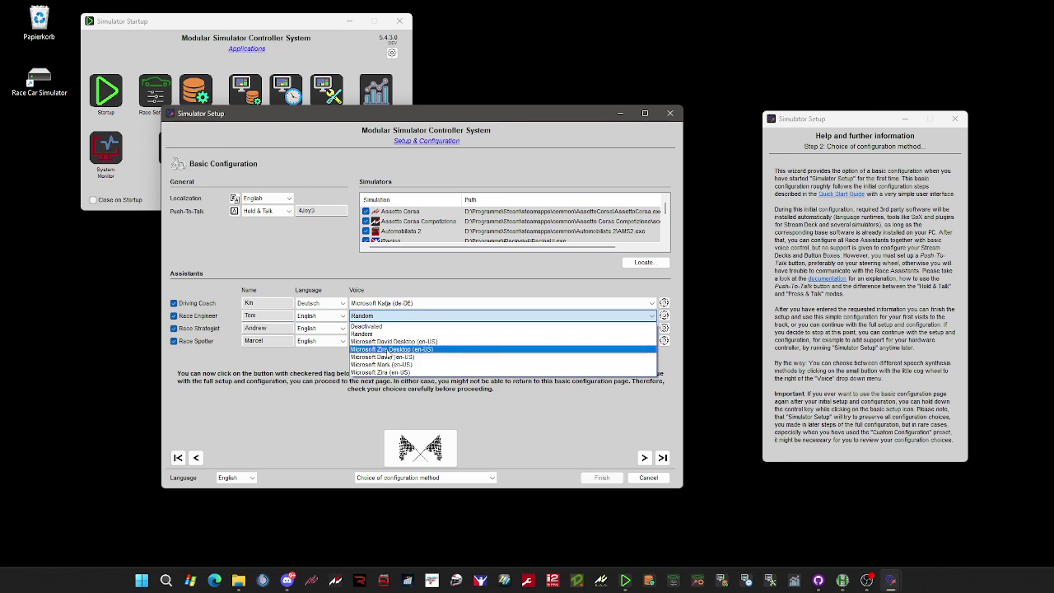
{"action": "left_click", "coordinate": [387, 351]}
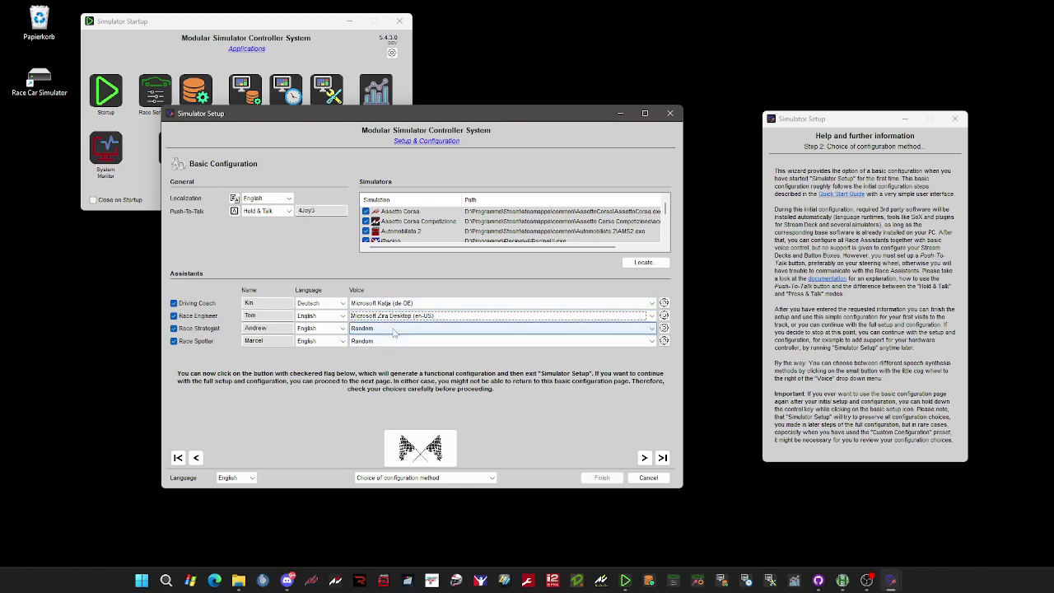
{"action": "left_click", "coordinate": [394, 320]}
{"action": "left_click", "coordinate": [395, 325]}
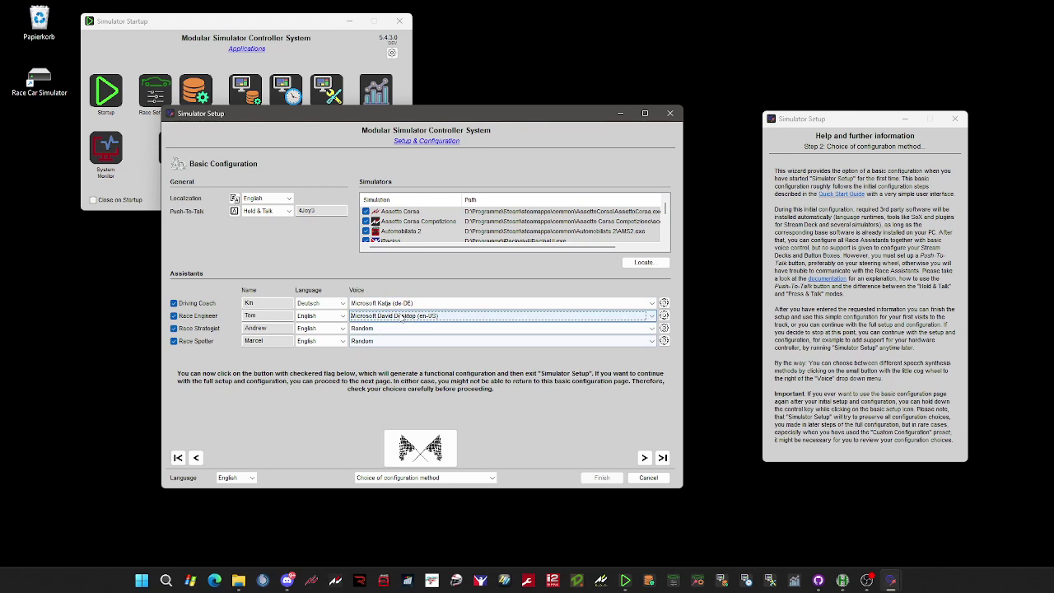
{"action": "left_click", "coordinate": [394, 326]}
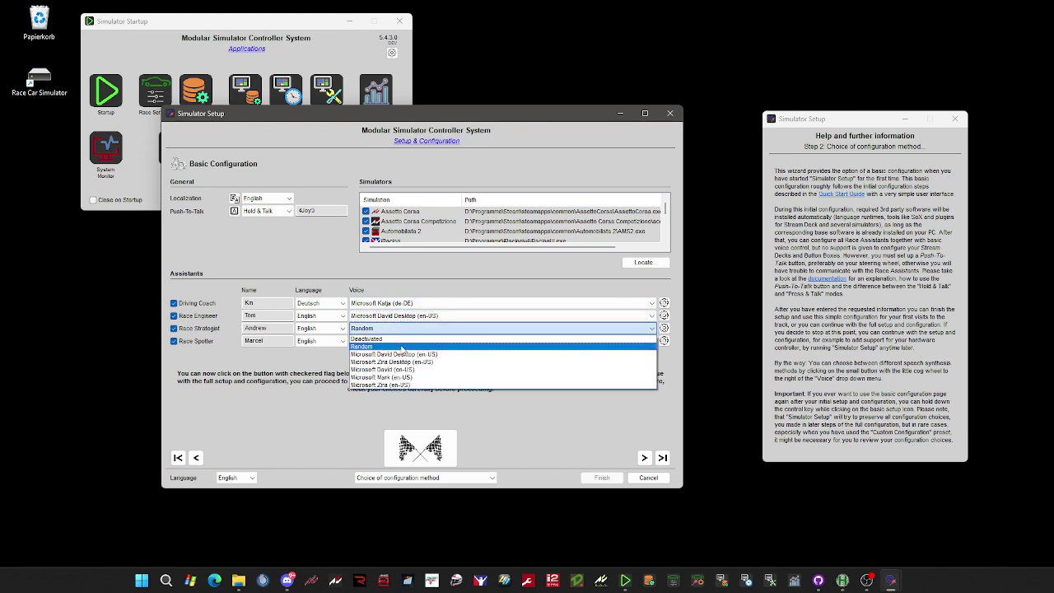
{"action": "left_click", "coordinate": [411, 377]}
Step: Enter a different name for the Race Spotter and set its voice to Microsoft Zira Desktop (en-US)
{"action": "left_click", "coordinate": [402, 343]}
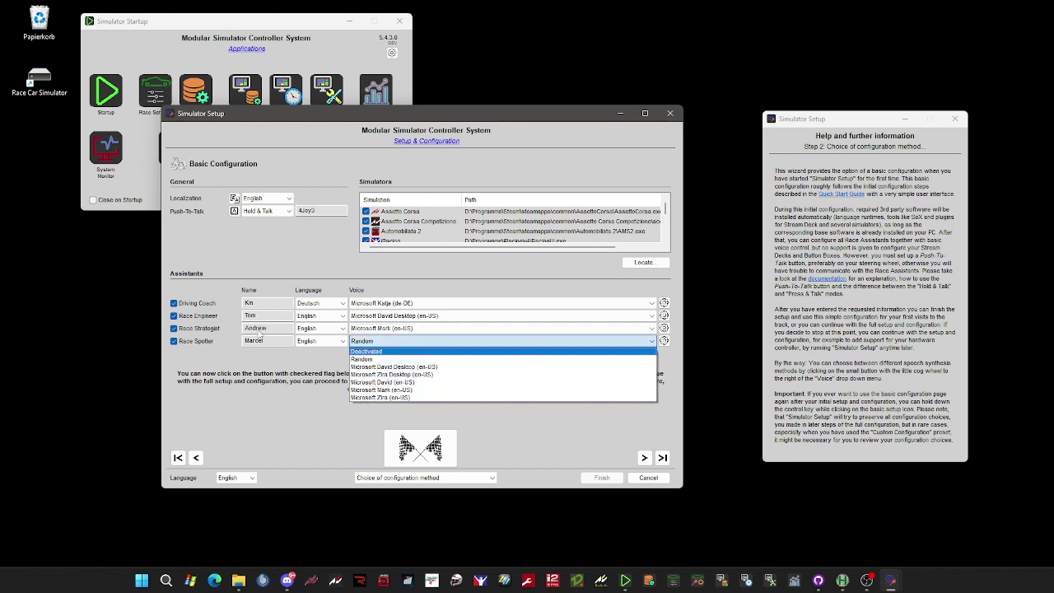
{"action": "left_click", "coordinate": [260, 347]}
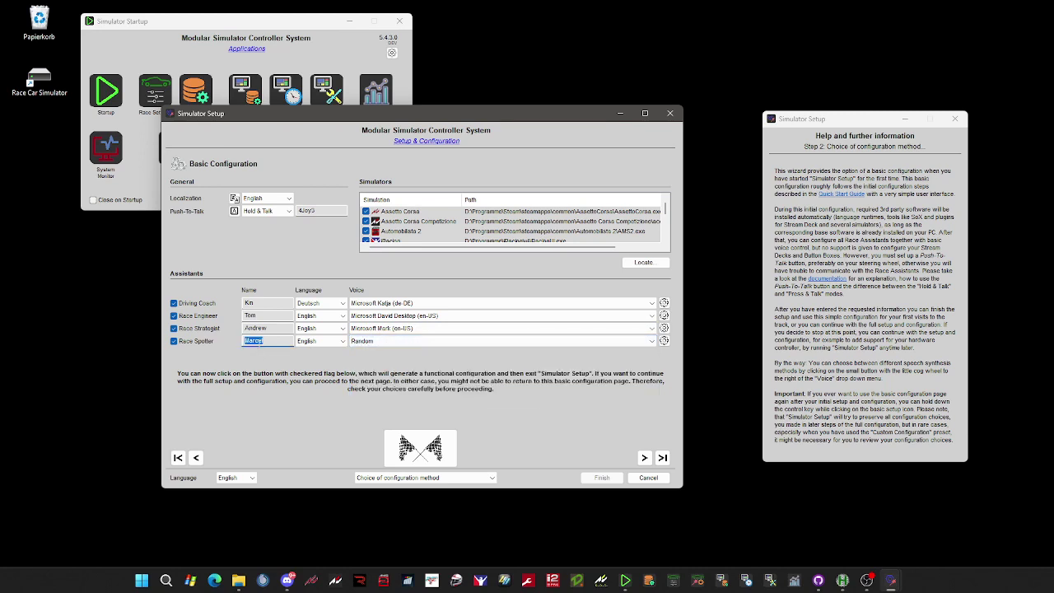
{"action": "left_click", "coordinate": [262, 341]}
{"action": "type", "text": "Jean"}
{"action": "left_click", "coordinate": [409, 340]}
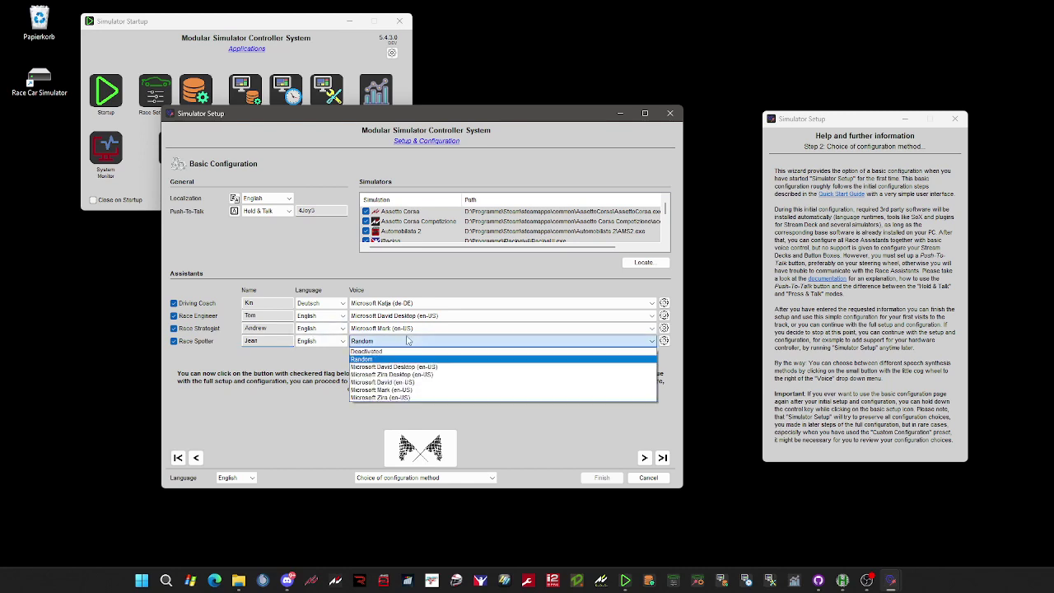
{"action": "left_click", "coordinate": [428, 375]}
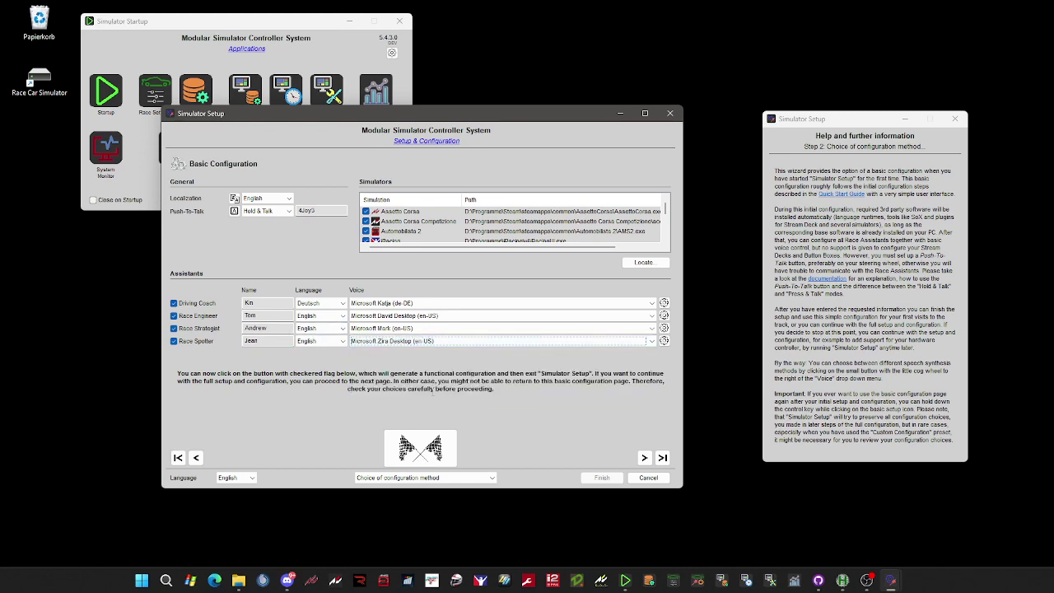
Step: Generate the new configuration from the basic setup choices and confirm it
{"action": "left_click", "coordinate": [416, 456]}
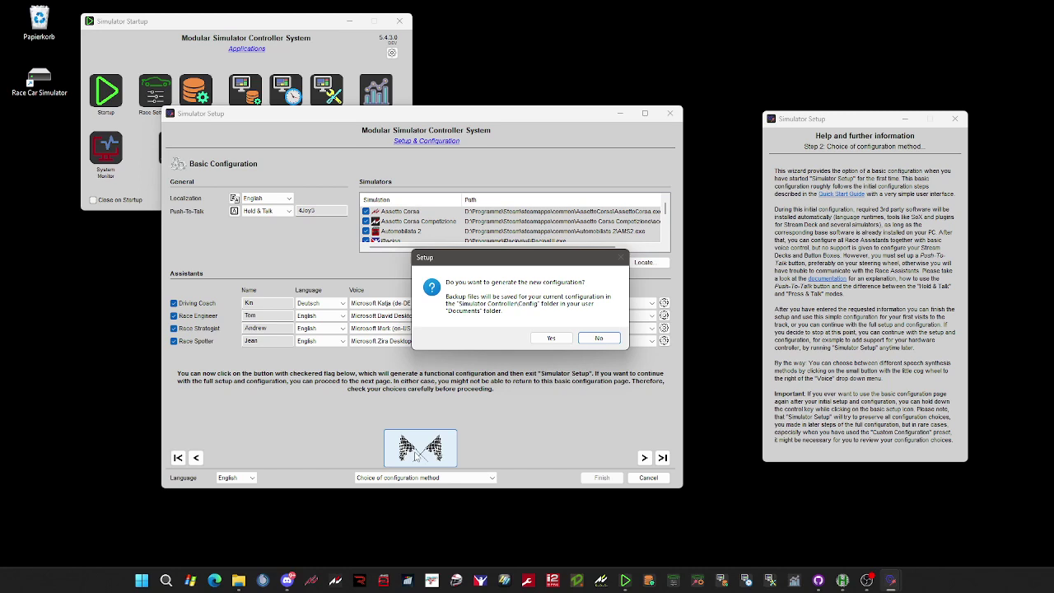
{"action": "left_click", "coordinate": [566, 342]}
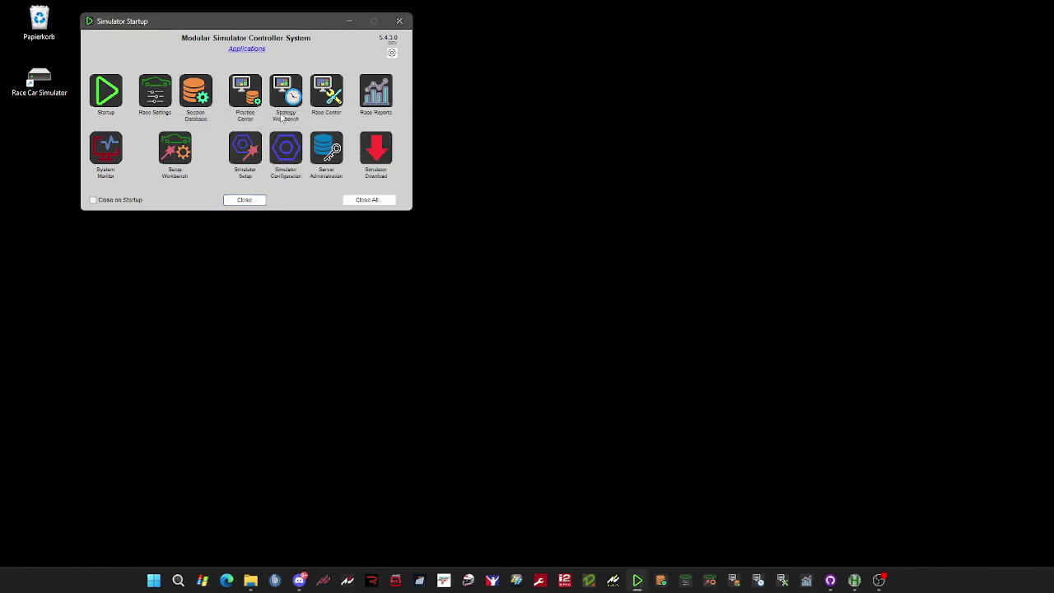
Step: Start Simulator Setup and advance past the welcome and unblocking pages to the choice of configuration method
{"action": "left_click", "coordinate": [236, 149]}
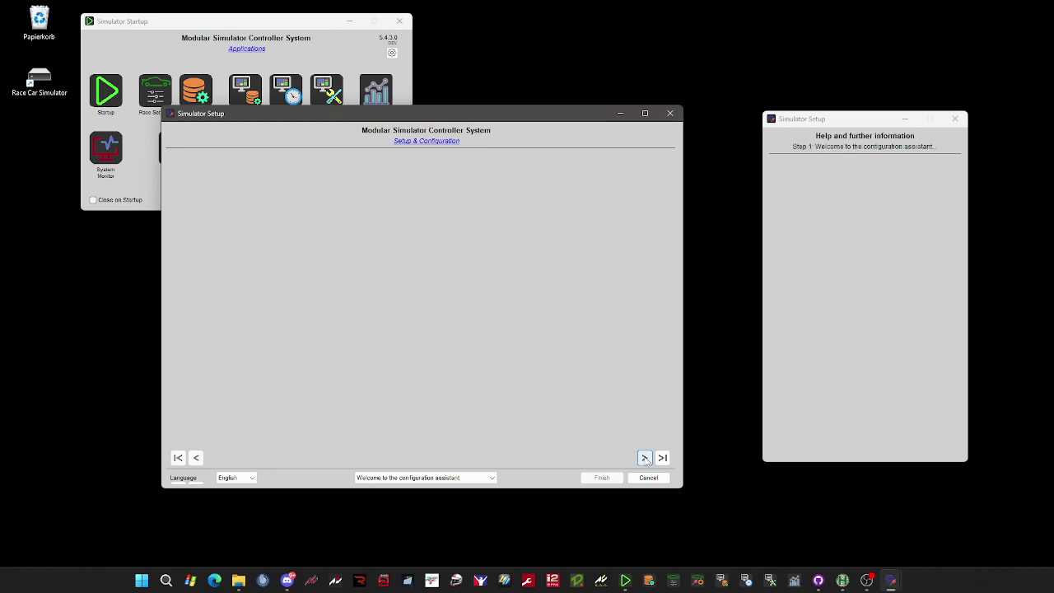
{"action": "left_click", "coordinate": [645, 459]}
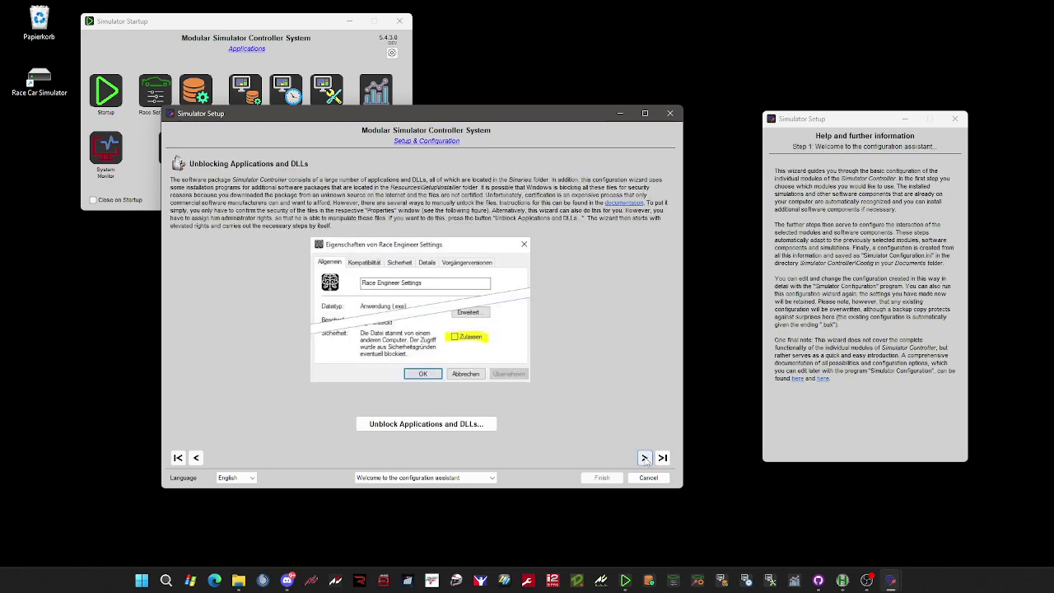
{"action": "left_click", "coordinate": [644, 459]}
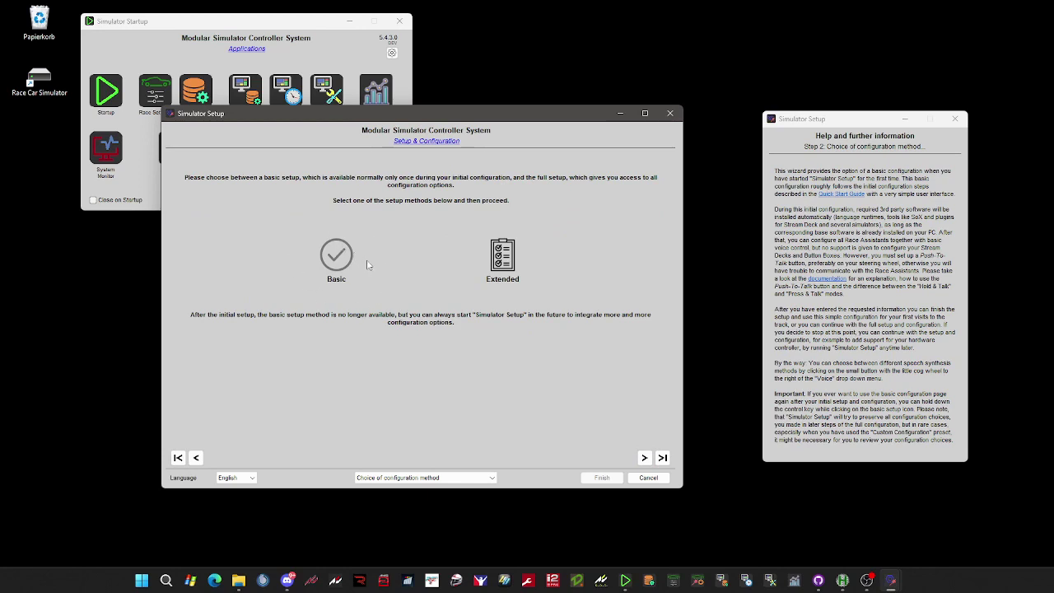
Step: Select the Basic configuration method again despite the initial setup already having been completed
{"action": "key", "text": "super"}
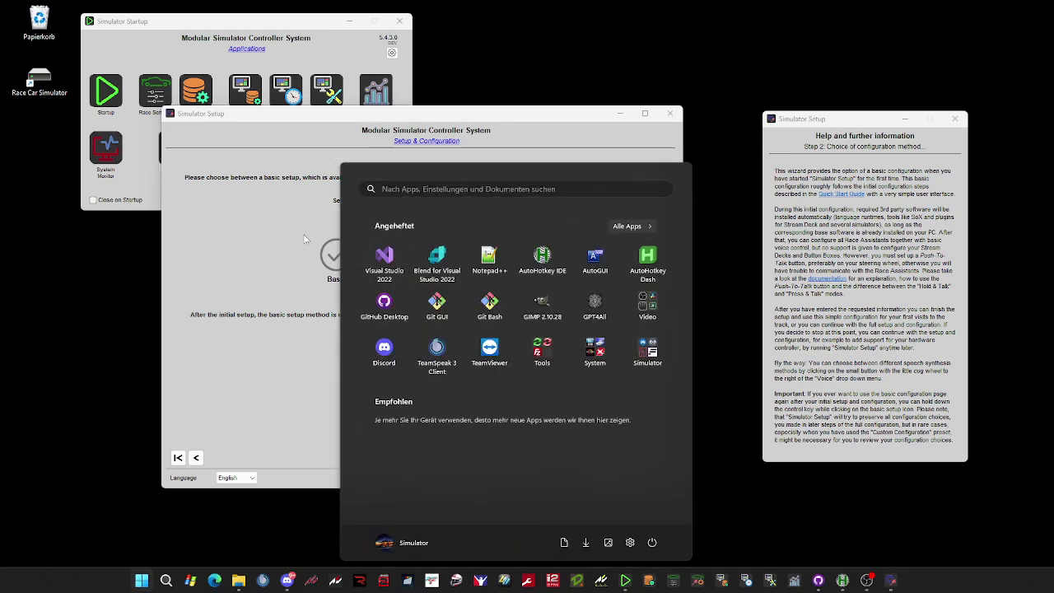
{"action": "key", "text": "super"}
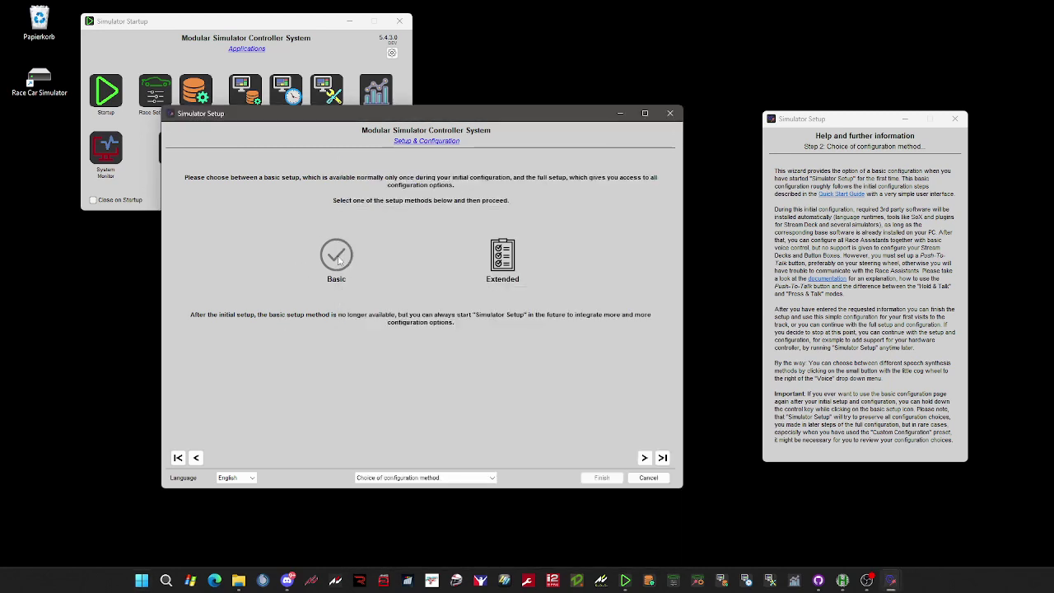
{"action": "left_click", "coordinate": [338, 261]}
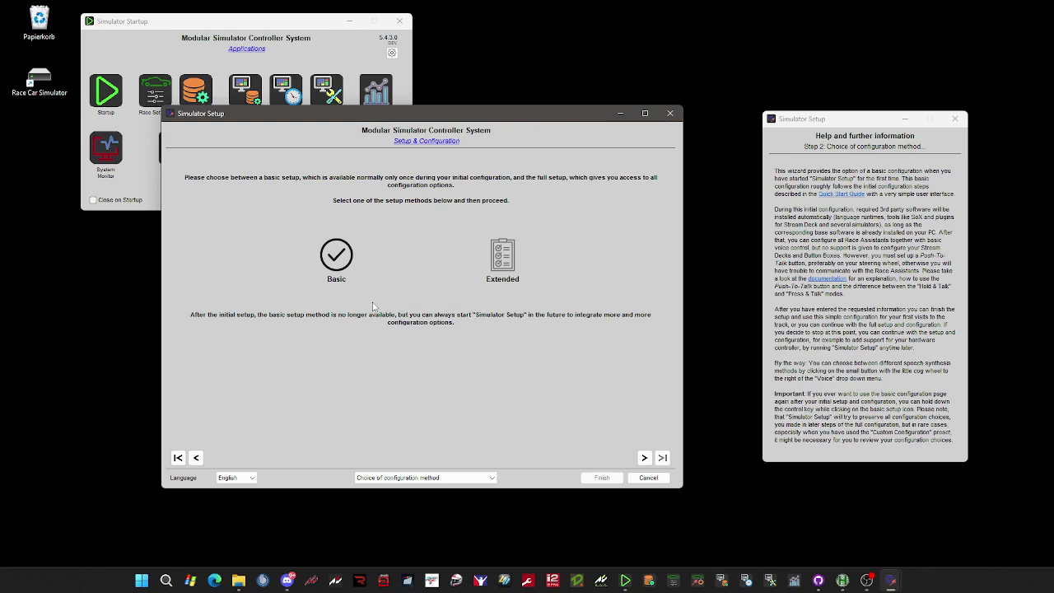
Step: Choose the Extended setup method and proceed through the module selection pages to Presets & Special Configurations, keeping the chosen modules
{"action": "left_click", "coordinate": [497, 257]}
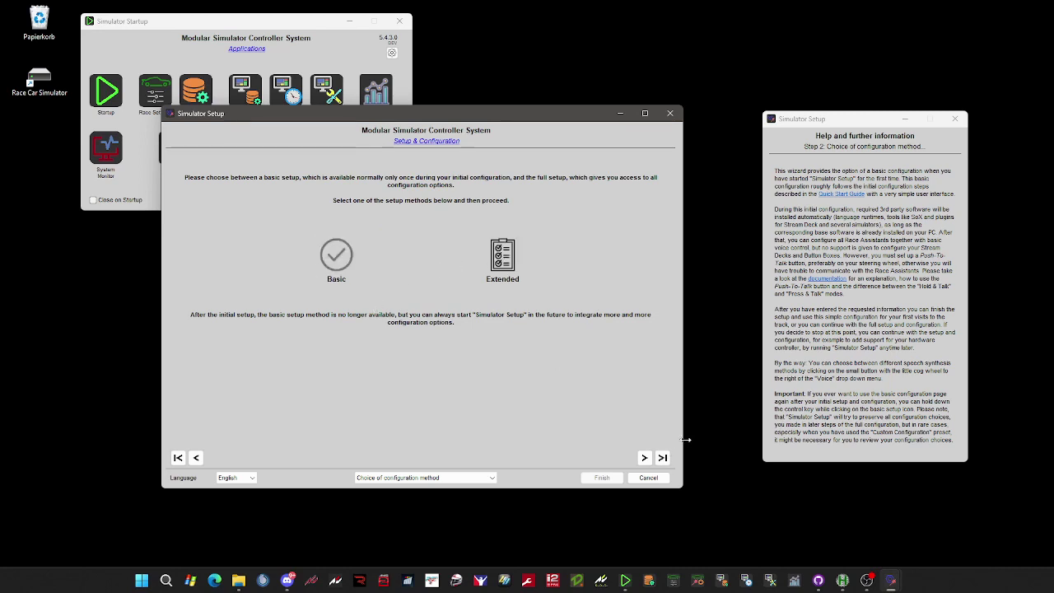
{"action": "left_click", "coordinate": [645, 458]}
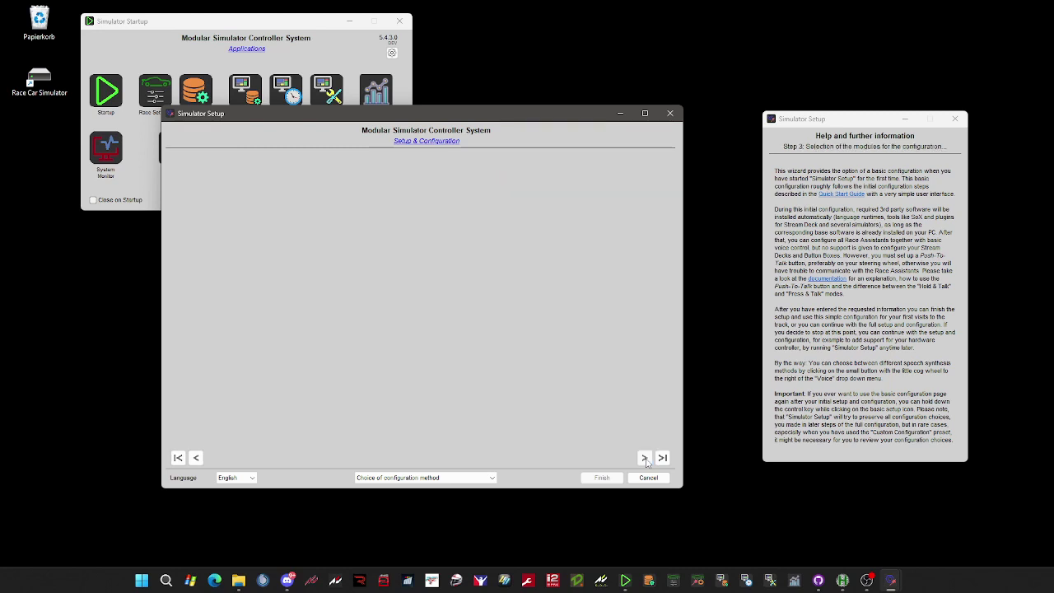
{"action": "left_click", "coordinate": [645, 458]}
{"action": "left_click", "coordinate": [645, 457]}
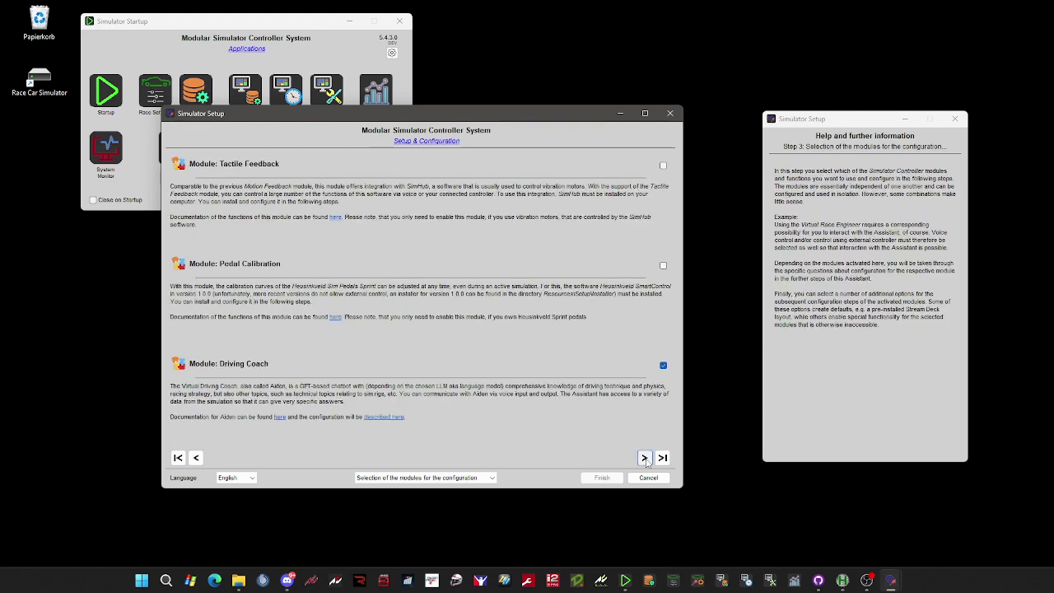
{"action": "left_click", "coordinate": [645, 458]}
{"action": "left_click", "coordinate": [644, 458]}
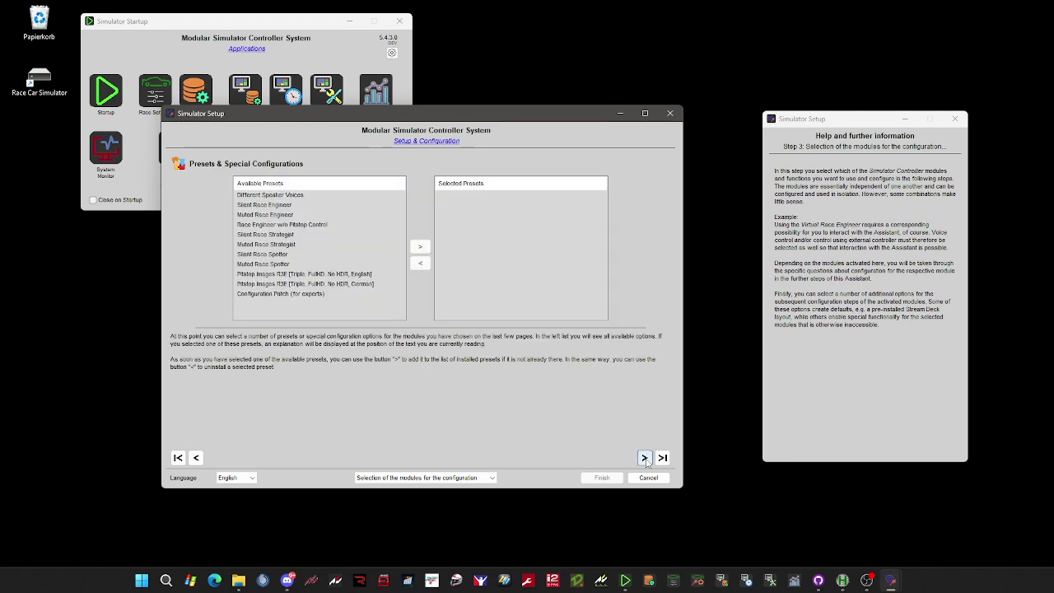
Step: Proceed without adding presets through the third-party software and Applications & Tools pages to the General Configuration page
{"action": "left_click", "coordinate": [644, 458]}
{"action": "left_click", "coordinate": [645, 458]}
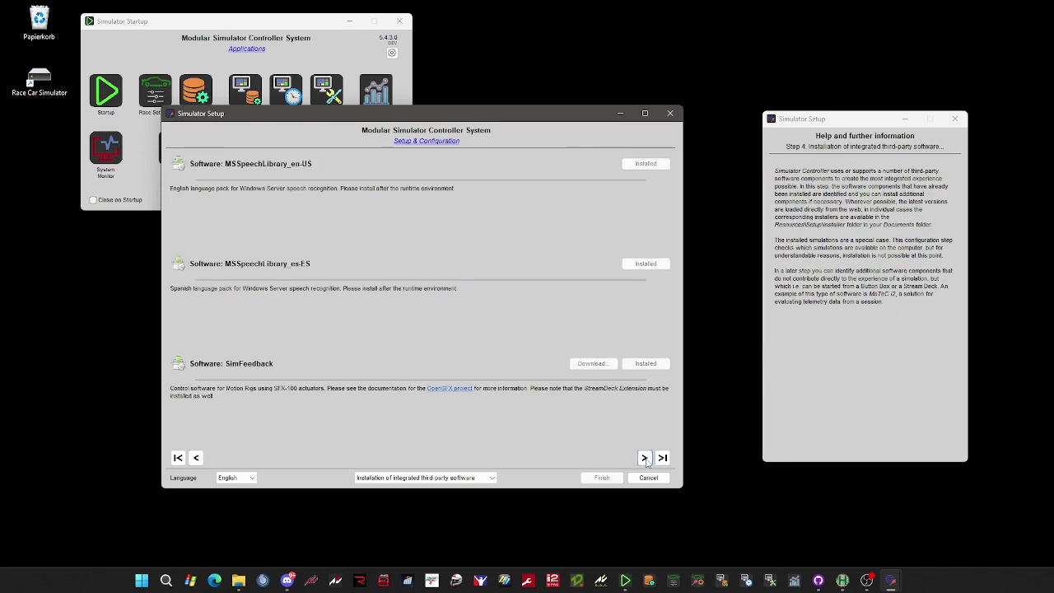
{"action": "left_click", "coordinate": [645, 458]}
{"action": "left_click", "coordinate": [645, 458]}
{"action": "left_click", "coordinate": [644, 458]}
{"action": "left_click", "coordinate": [645, 458]}
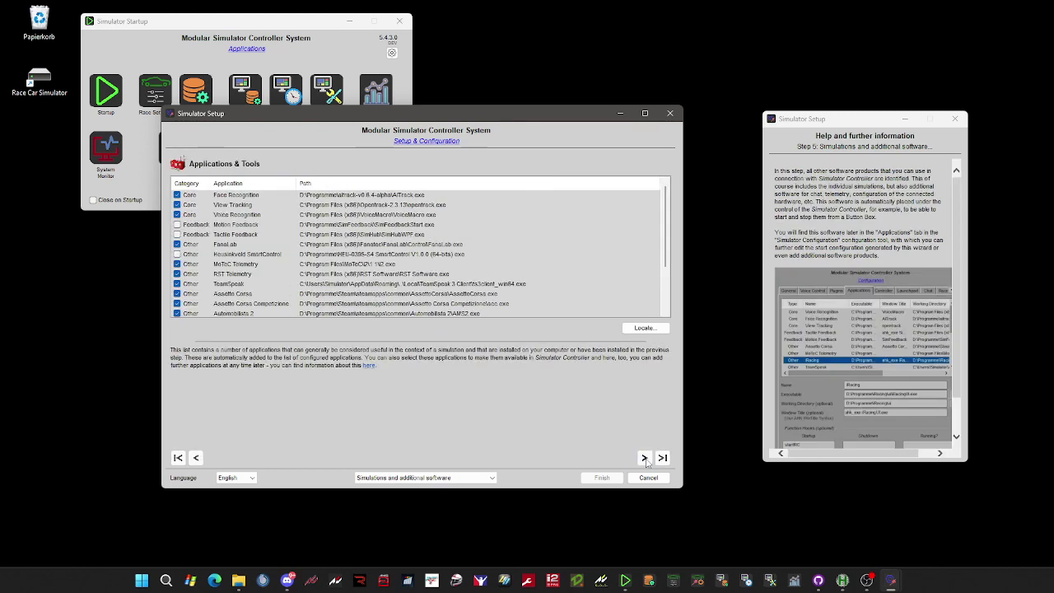
{"action": "left_click", "coordinate": [645, 457]}
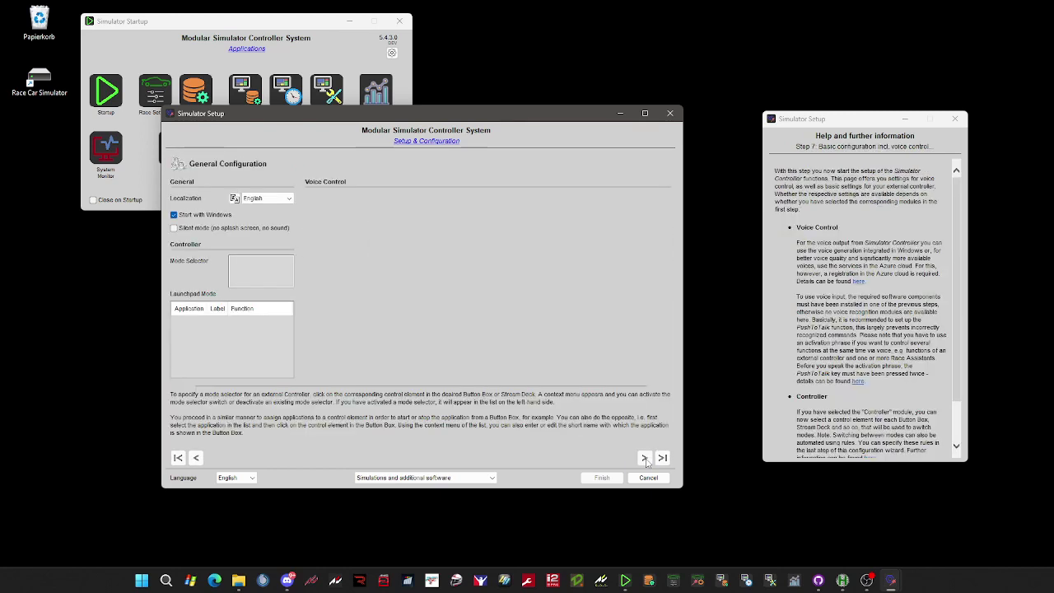